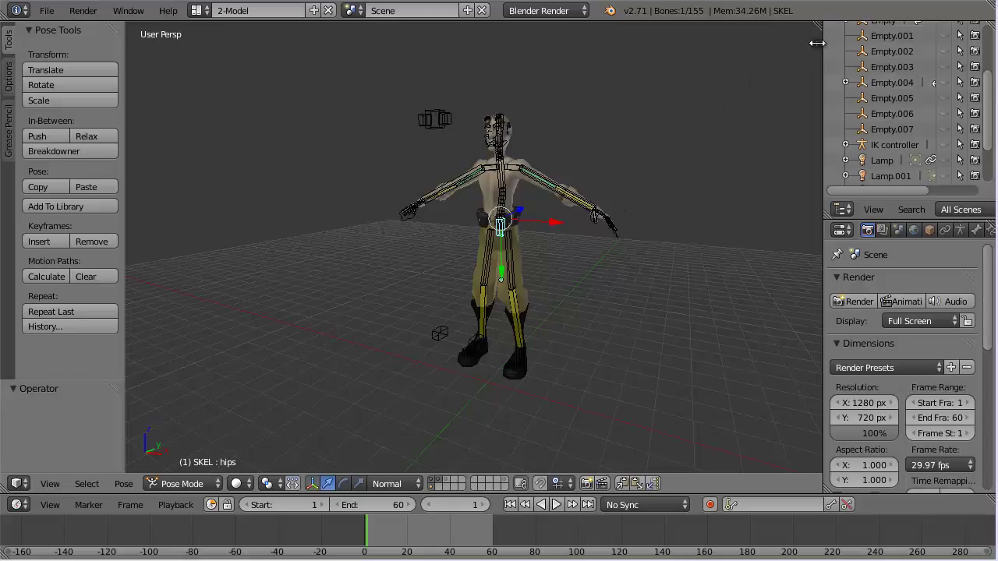
Step: Show the viewport Properties shelf and scroll down to the Background Images panel
{"action": "key", "text": "n"}
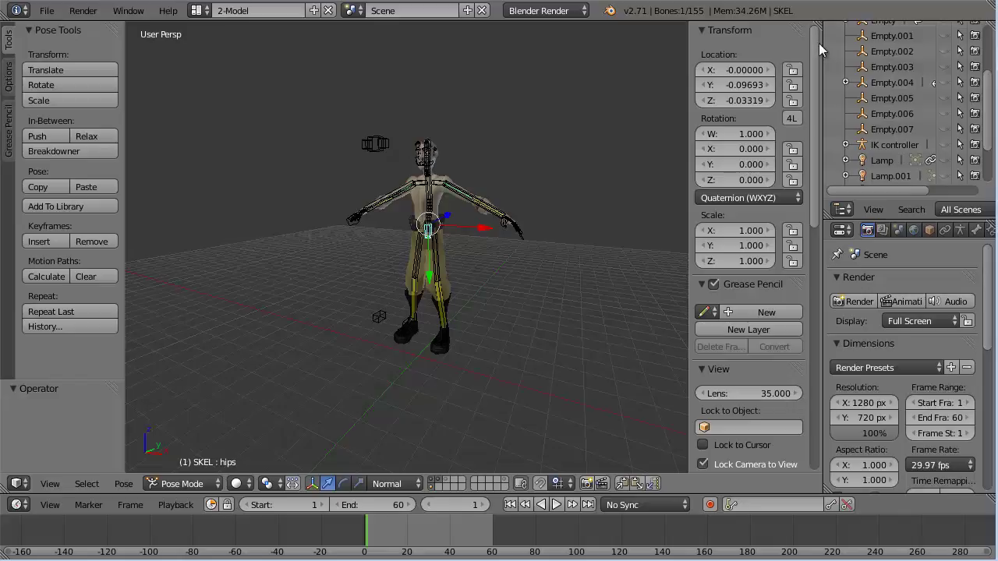
{"action": "key", "text": "n"}
{"action": "key", "text": "n"}
{"action": "left_click_drag", "start_coordinate": [813, 160], "coordinate": [796, 427]}
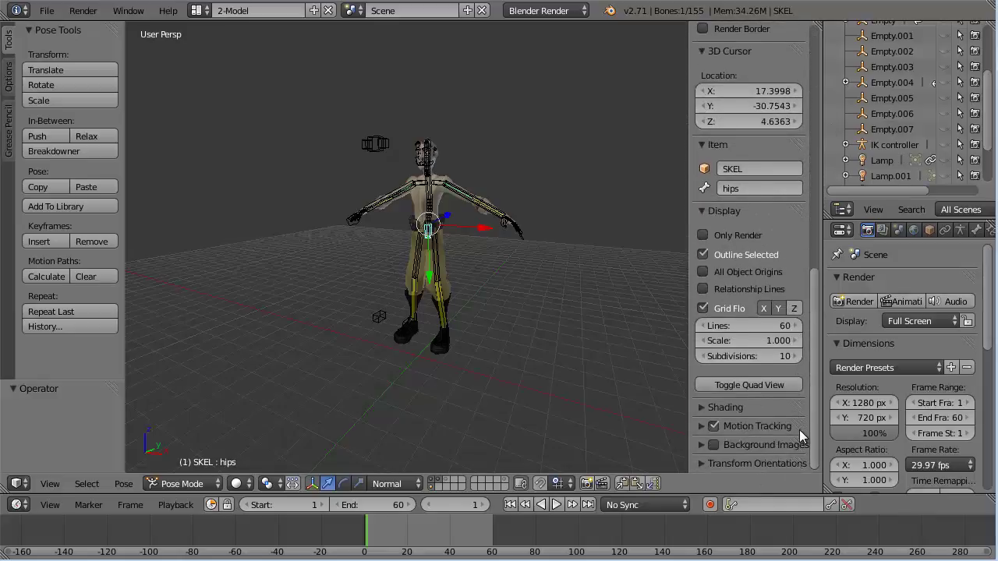
Step: Enable Background Images and add a new empty Not Set image slot for All Views
{"action": "left_click", "coordinate": [701, 444]}
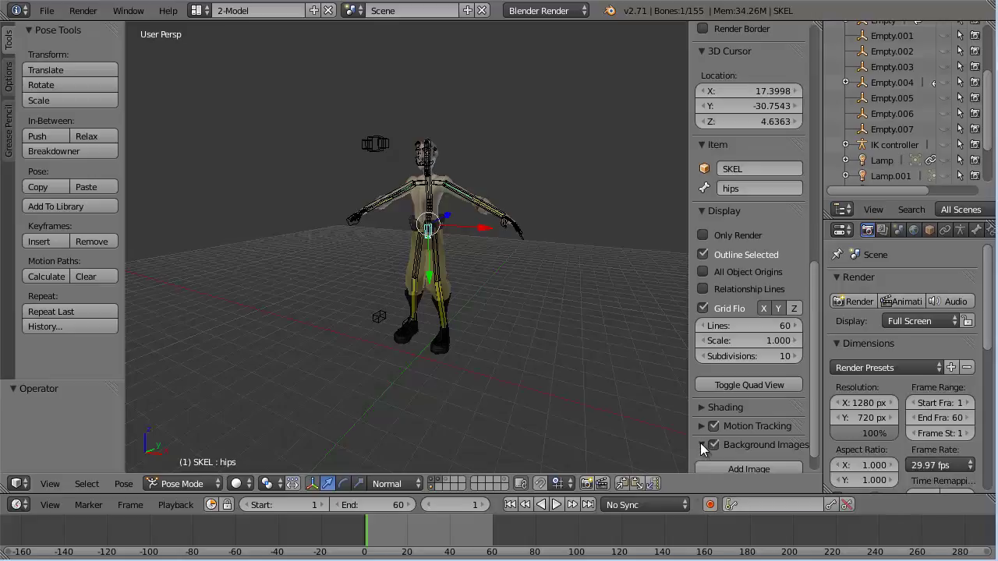
{"action": "scroll", "coordinate": [756, 416], "scroll_direction": "down", "scroll_amount": 1}
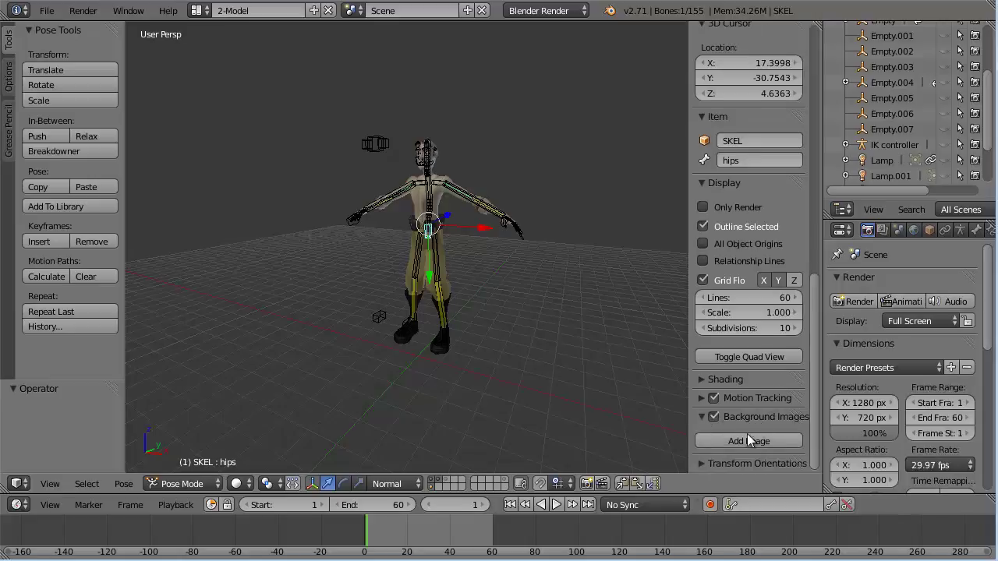
{"action": "left_click", "coordinate": [743, 439]}
{"action": "scroll", "coordinate": [761, 399], "scroll_direction": "down", "scroll_amount": 3}
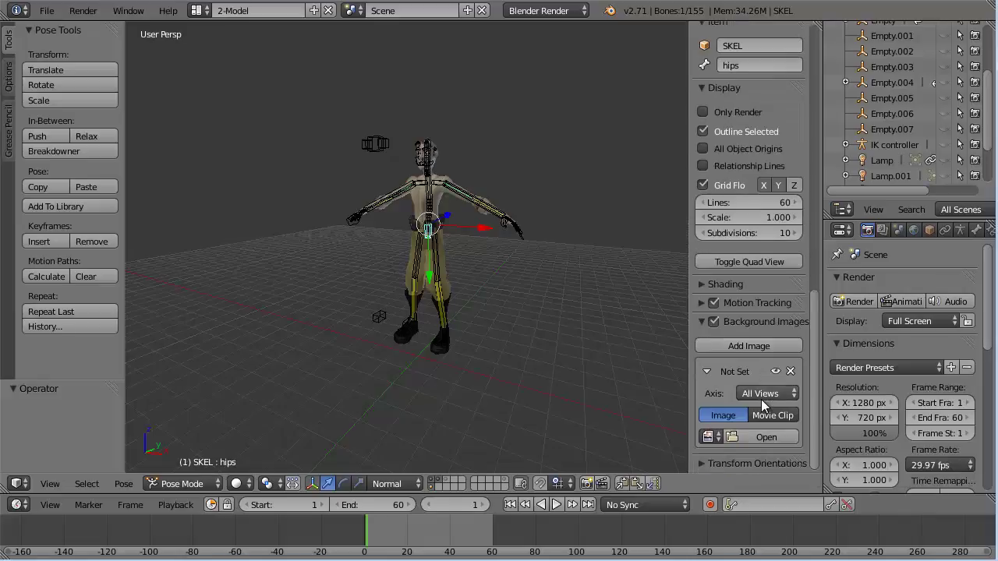
Step: Load wlk01.png from the 3D Animation folder into the background image slot
{"action": "left_click", "coordinate": [783, 437]}
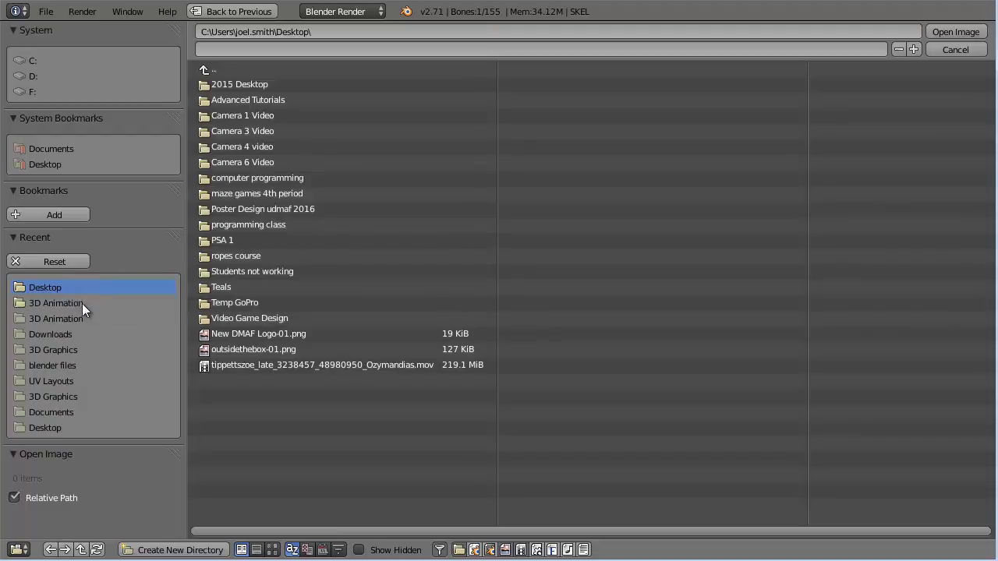
{"action": "left_click", "coordinate": [57, 306]}
{"action": "left_click", "coordinate": [60, 318]}
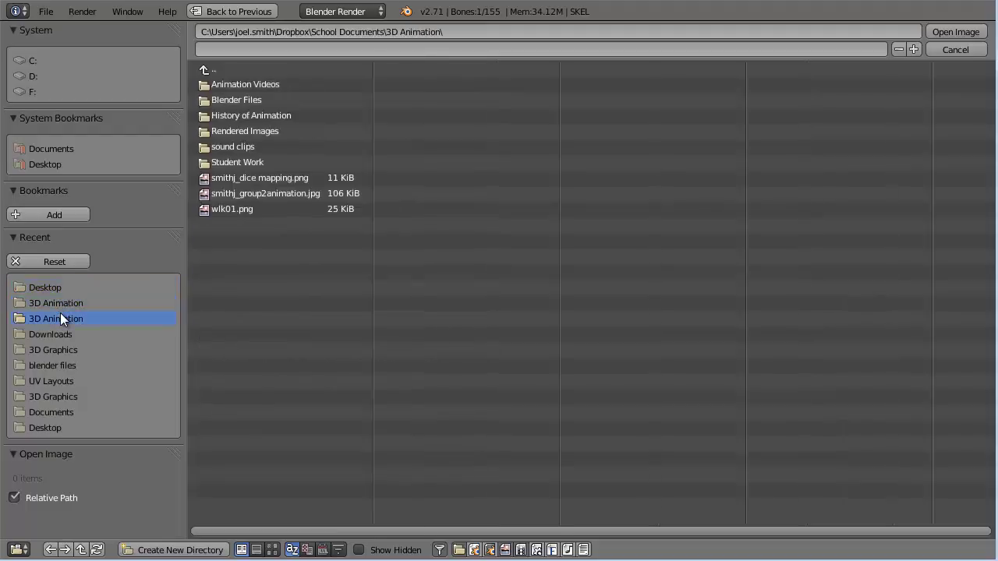
{"action": "double_click", "coordinate": [222, 208]}
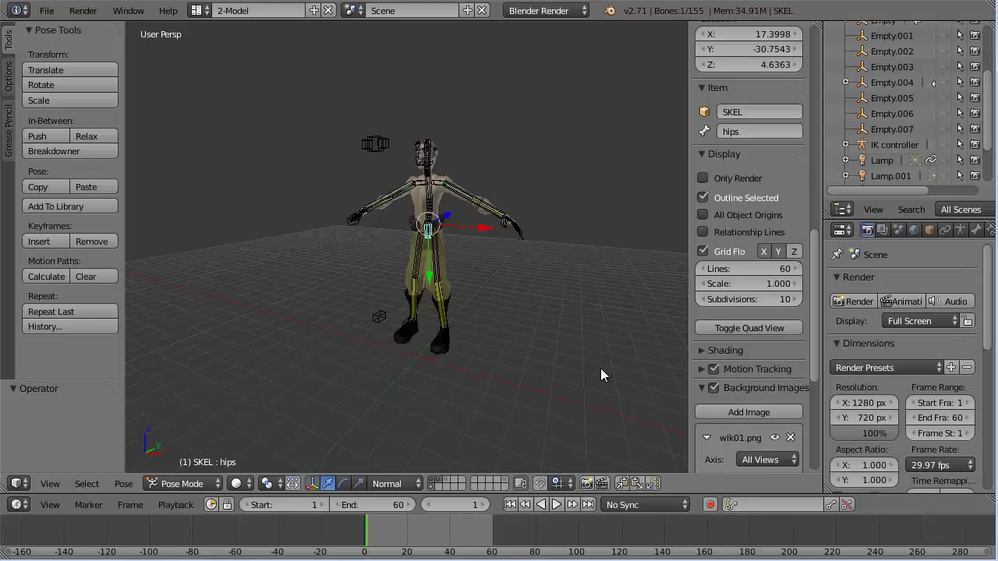
Step: Switch to right orthographic view so the wlk01.png reference shows behind the character
{"action": "scroll", "coordinate": [764, 331], "scroll_direction": "down", "scroll_amount": 8}
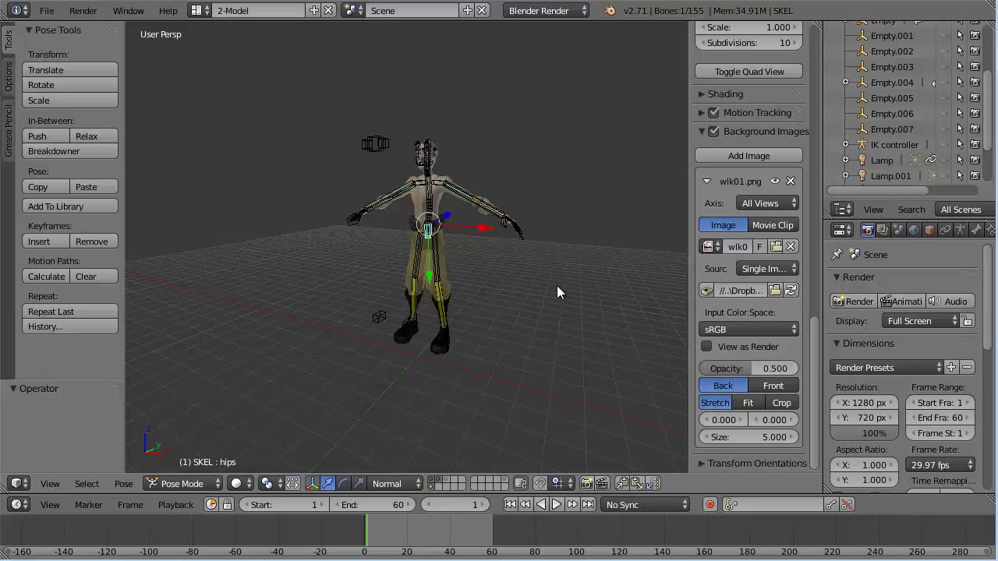
{"action": "key", "text": "KP_1"}
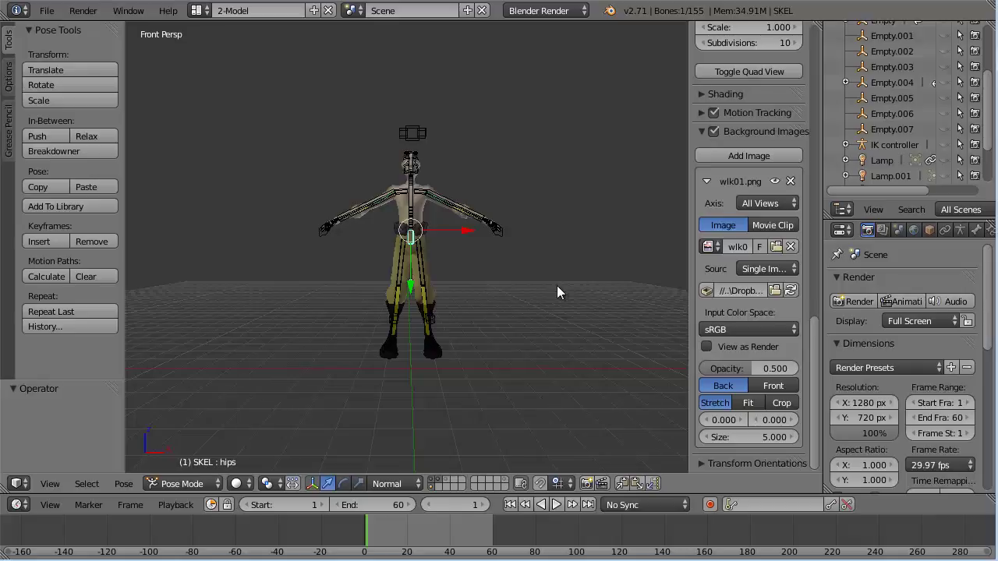
{"action": "key", "text": "KP_5"}
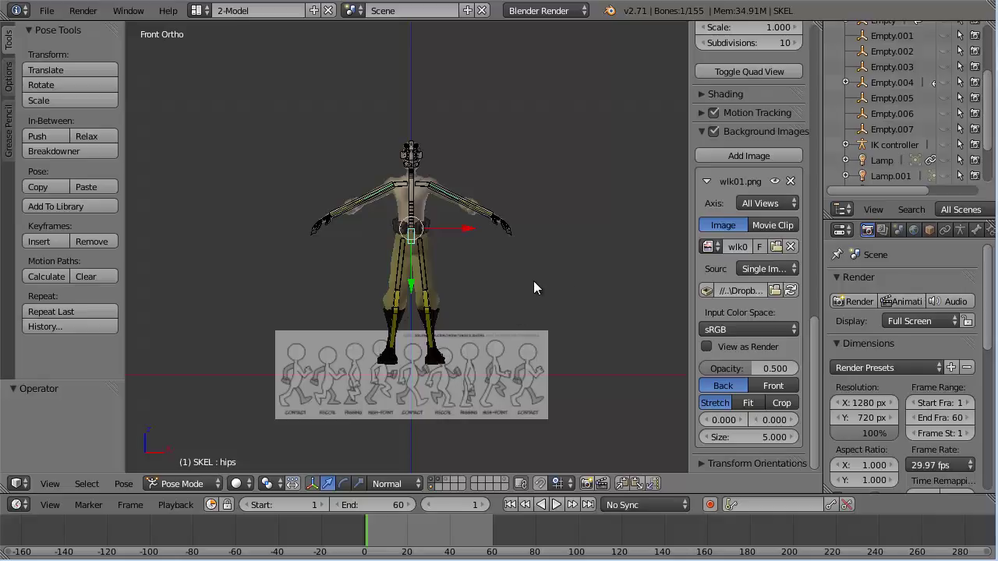
{"action": "key", "text": "KP_3"}
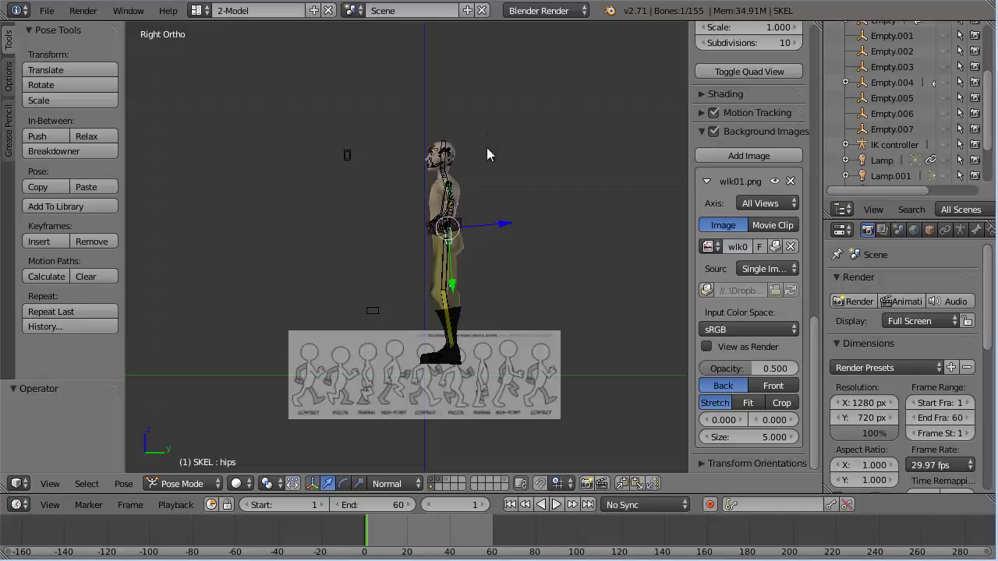
Step: Select all bones of the SKEL rig and switch to Object Mode
{"action": "key", "text": "a"}
{"action": "key", "text": "a"}
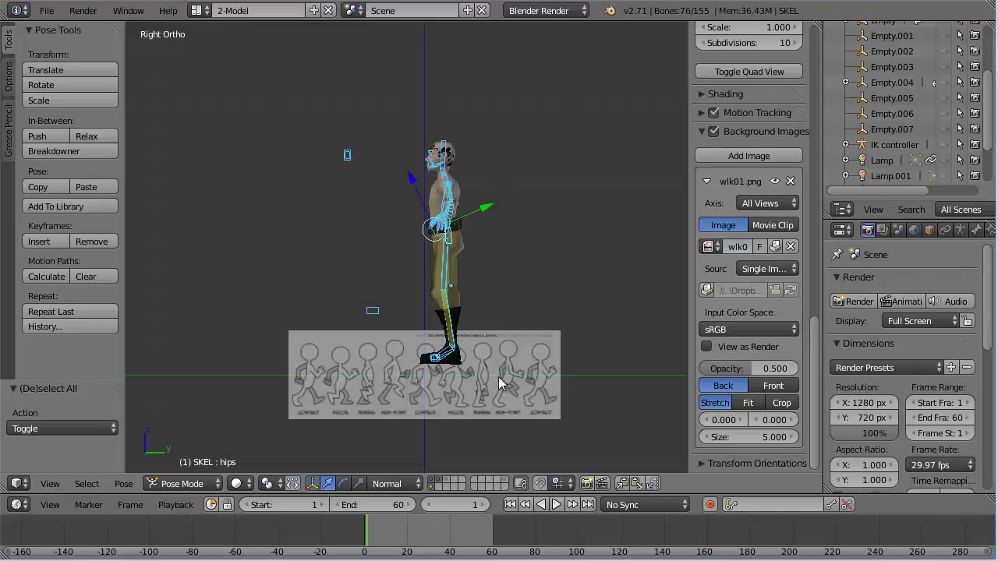
{"action": "key", "text": "Tab"}
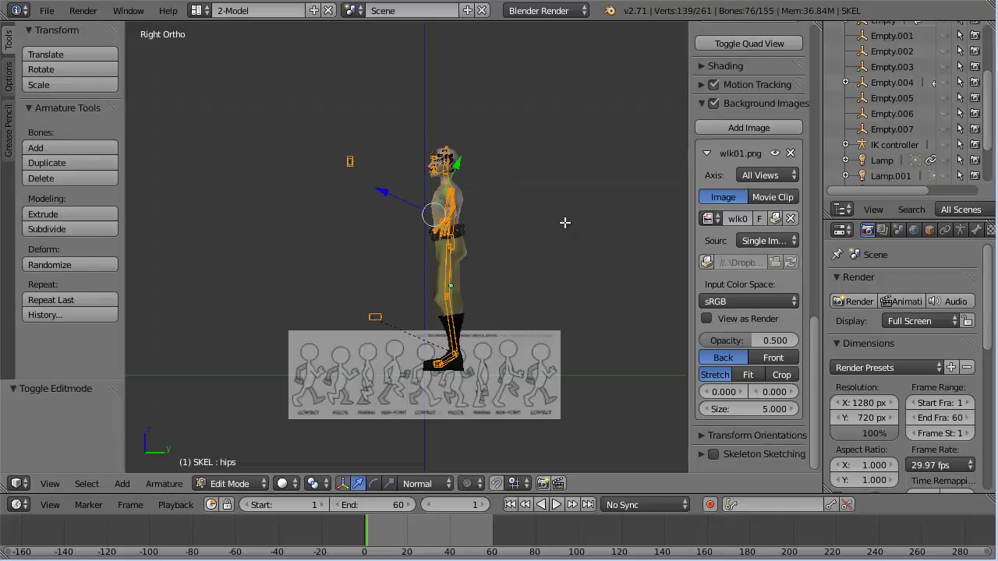
{"action": "key", "text": "ctrl+Tab"}
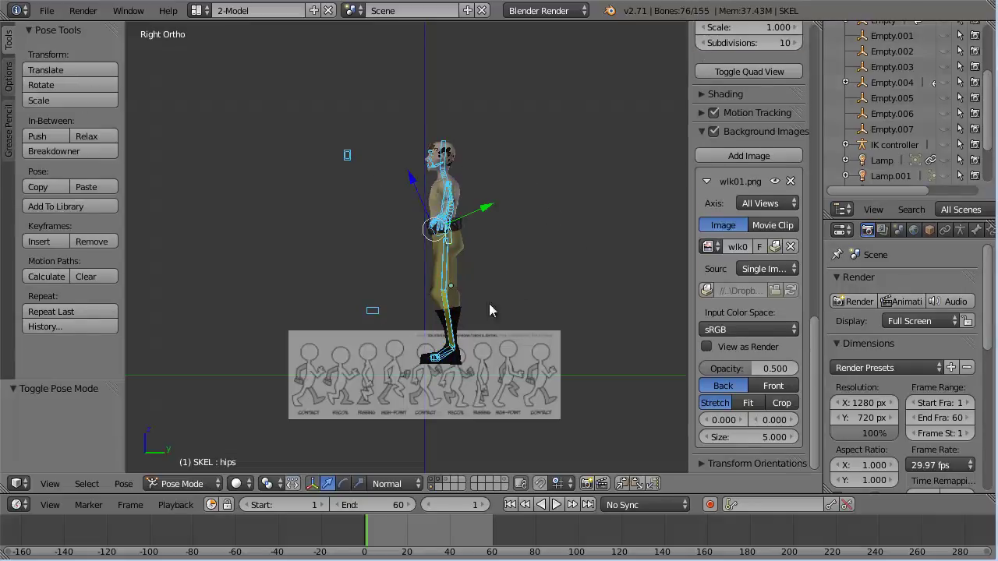
{"action": "left_click", "coordinate": [205, 484]}
{"action": "left_click", "coordinate": [201, 467]}
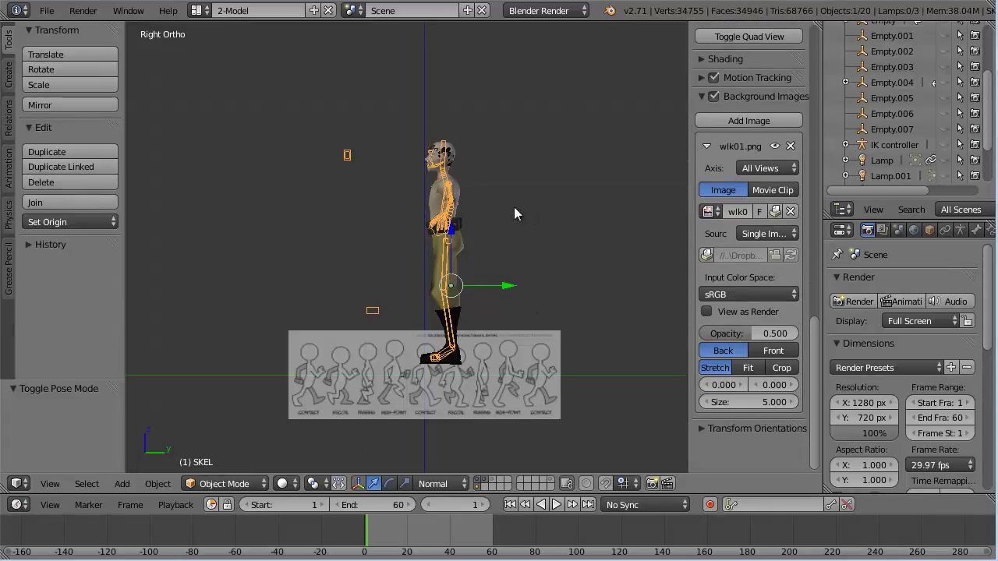
Step: From top view, rotate the rig 180° and return to the right view
{"action": "key", "text": "KP_7"}
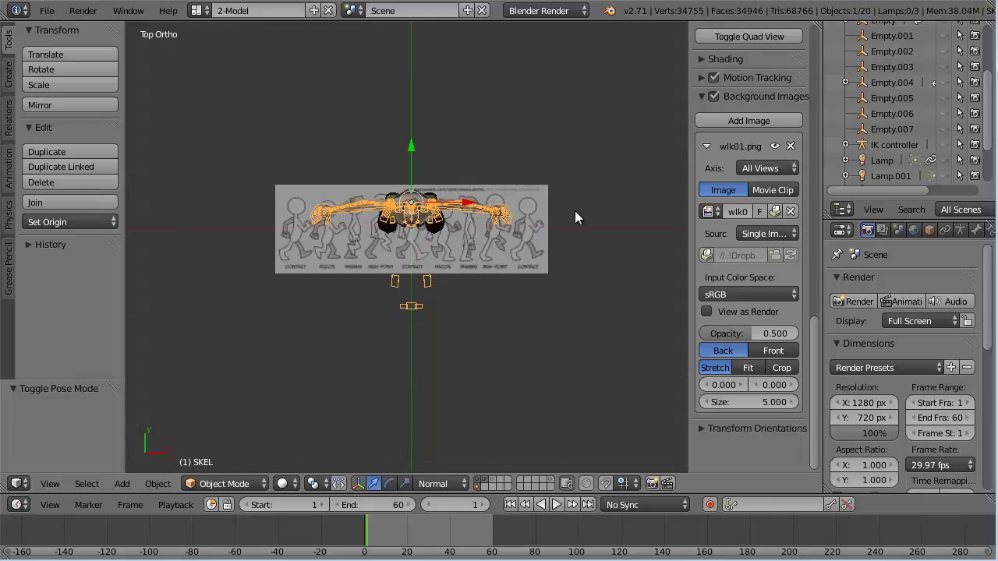
{"action": "type", "text": "r180"}
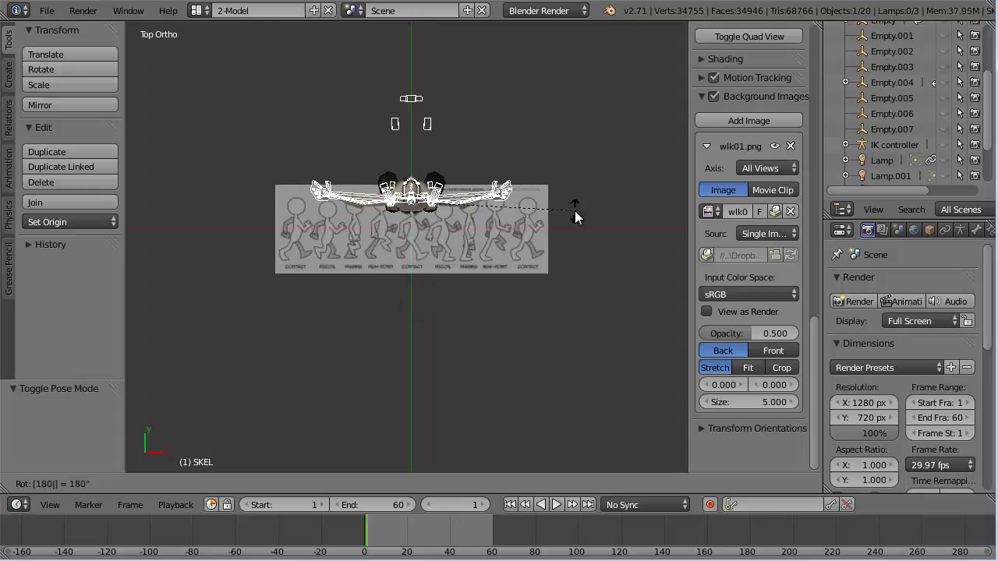
{"action": "key", "text": "Return"}
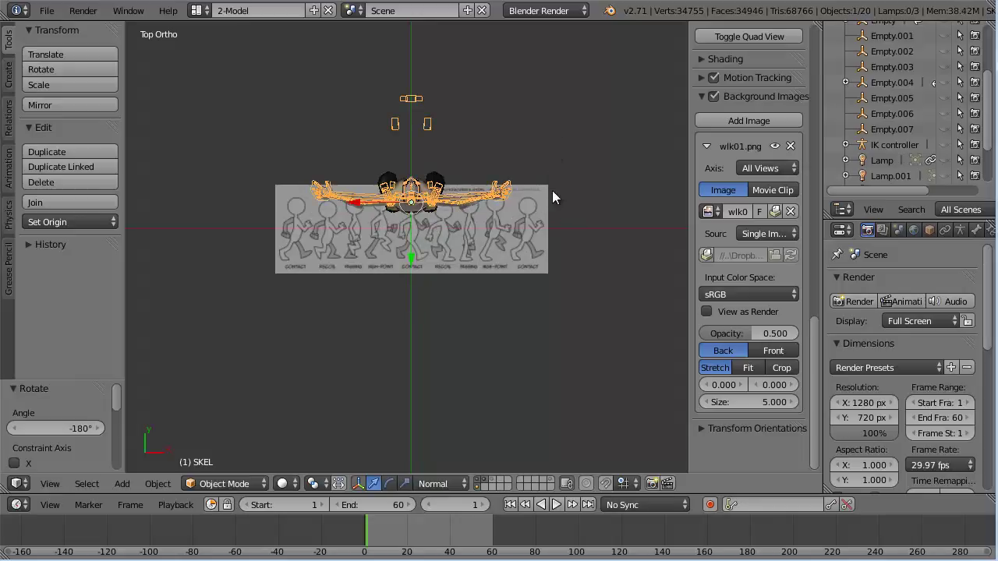
{"action": "key", "text": "KP_3"}
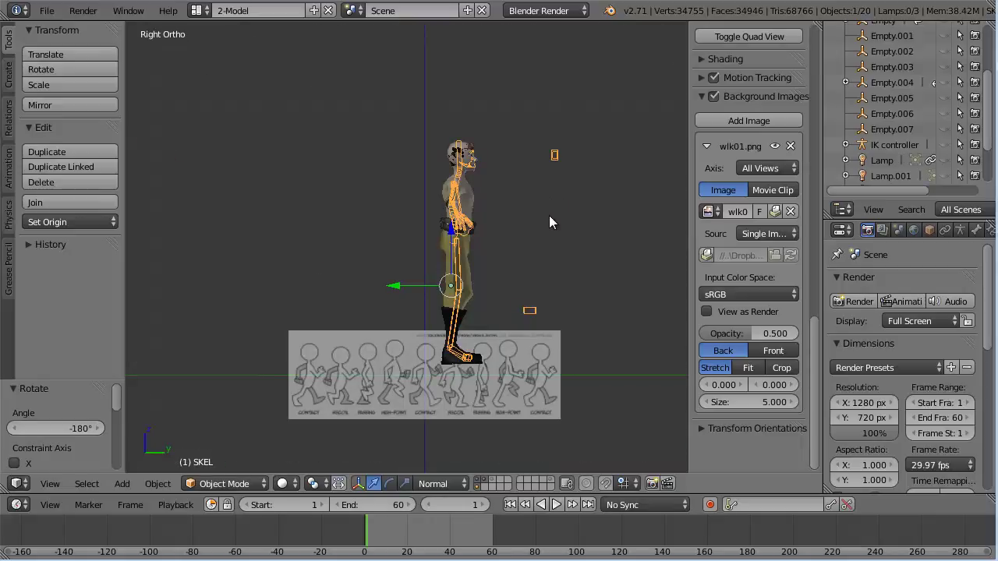
{"action": "key", "text": "ctrl+KP_3"}
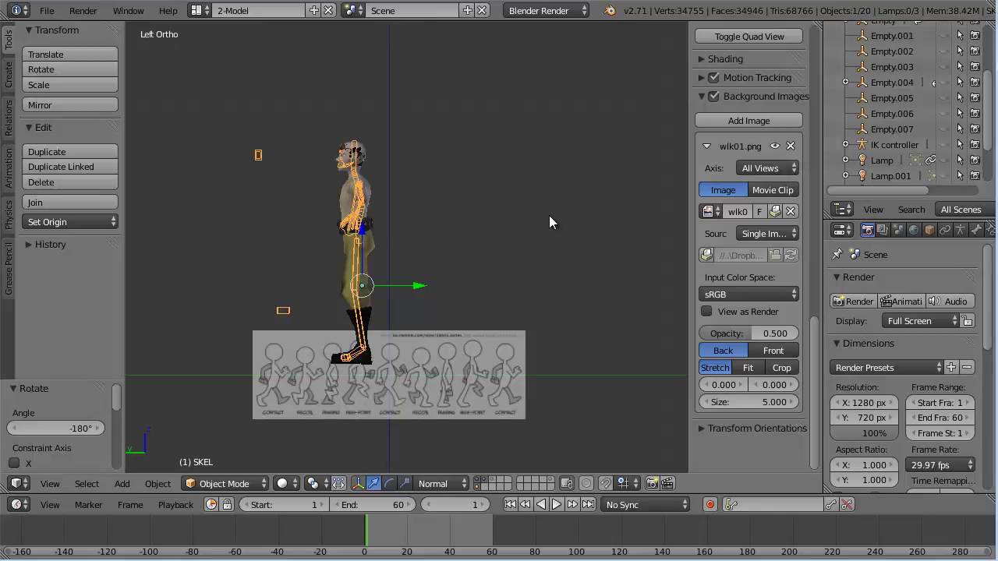
{"action": "key", "text": "KP_1"}
{"action": "key", "text": "KP_3"}
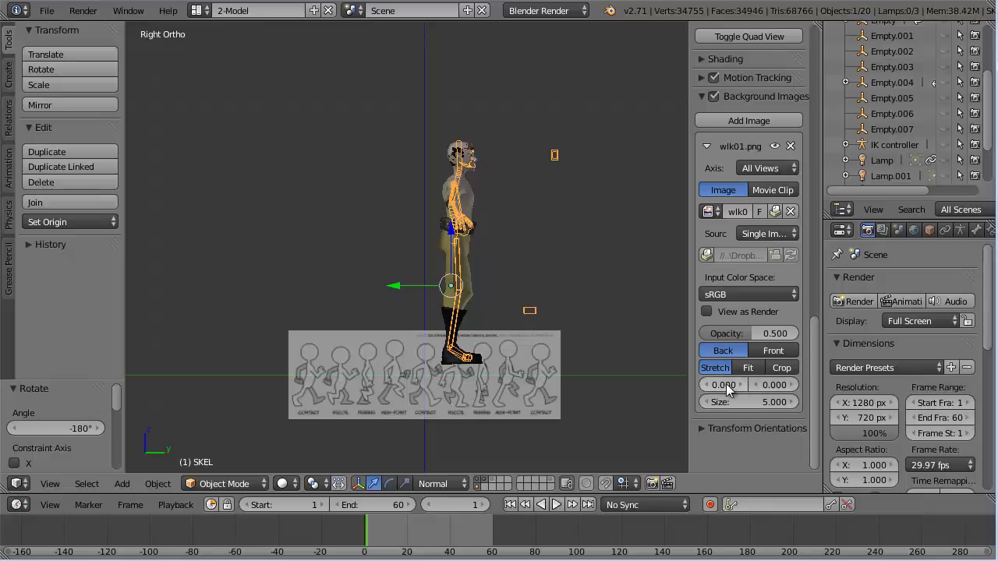
Step: Set the reference offsets to 18.00 and 15.10 and size 19.600, placing CONTACT behind the character
{"action": "left_click_drag", "start_coordinate": [724, 384], "coordinate": [771, 390]}
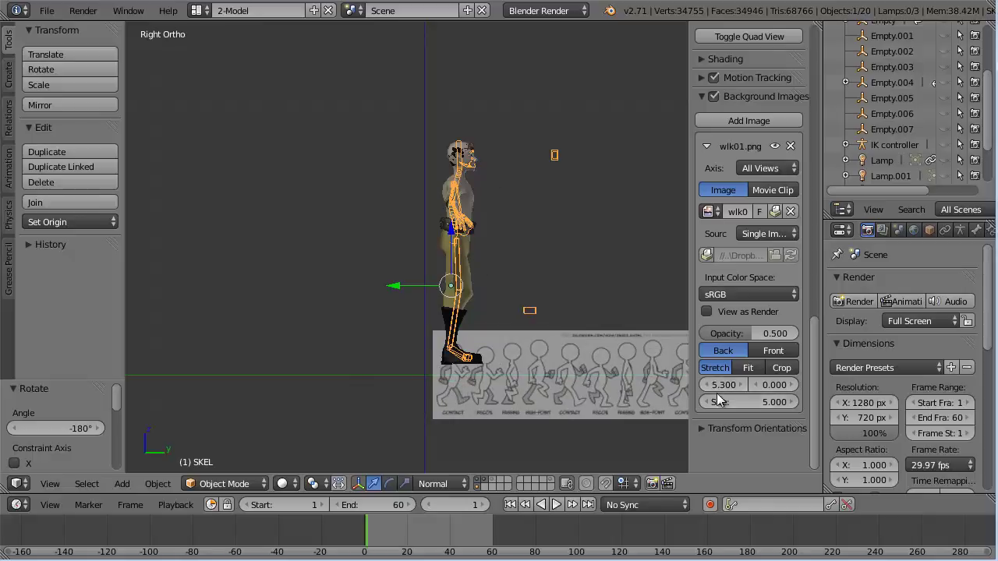
{"action": "left_click_drag", "start_coordinate": [767, 385], "coordinate": [871, 372]}
{"action": "left_click_drag", "start_coordinate": [730, 403], "coordinate": [846, 399]}
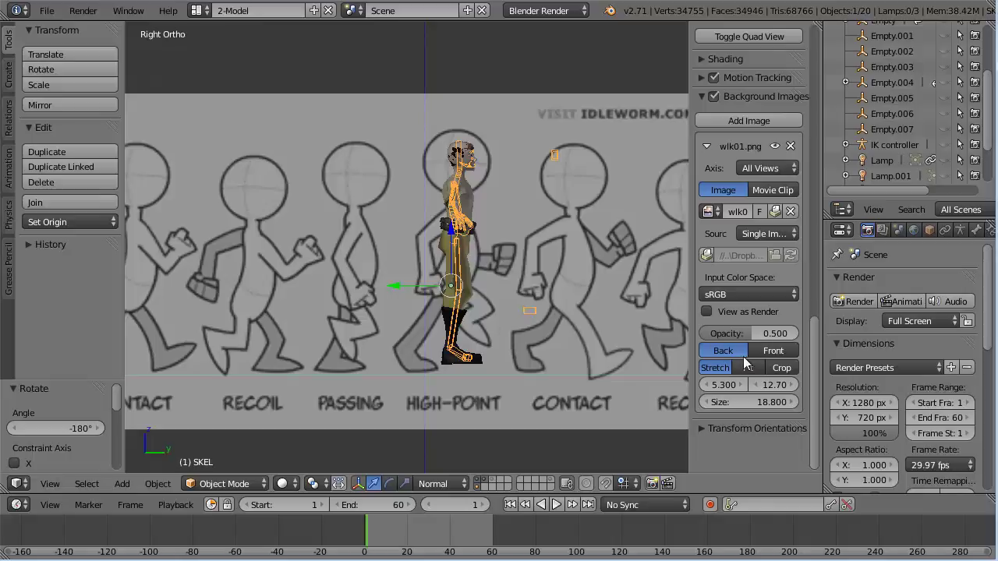
{"action": "left_click_drag", "start_coordinate": [729, 402], "coordinate": [793, 385]}
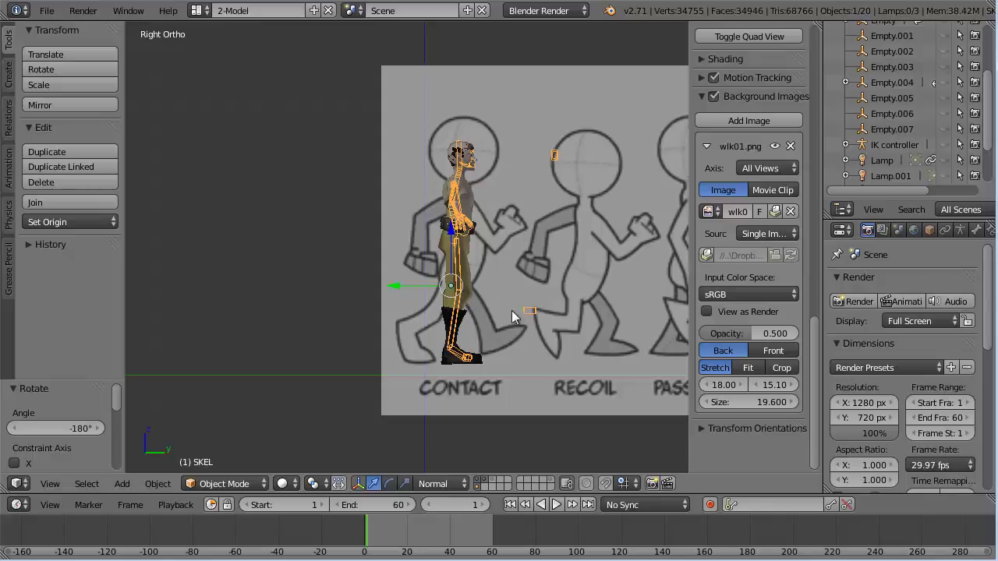
Step: Shift the reference offsets to 13.50 and 14.90 so the RECOIL pose sits behind the character
{"action": "scroll", "coordinate": [777, 384], "scroll_direction": "up", "scroll_amount": 3, "text": "ctrl"}
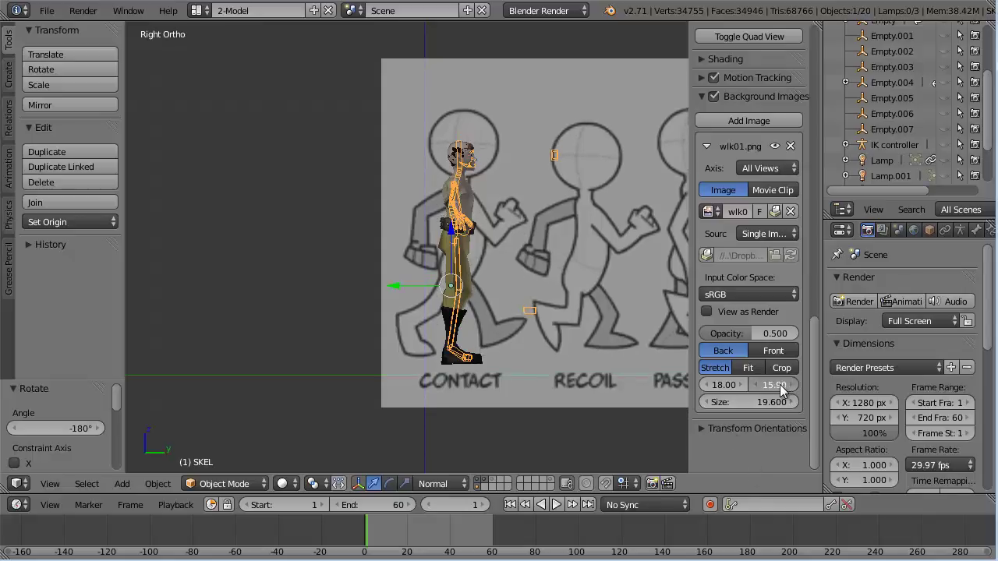
{"action": "scroll", "coordinate": [776, 384], "scroll_direction": "down", "scroll_amount": 2, "text": "ctrl"}
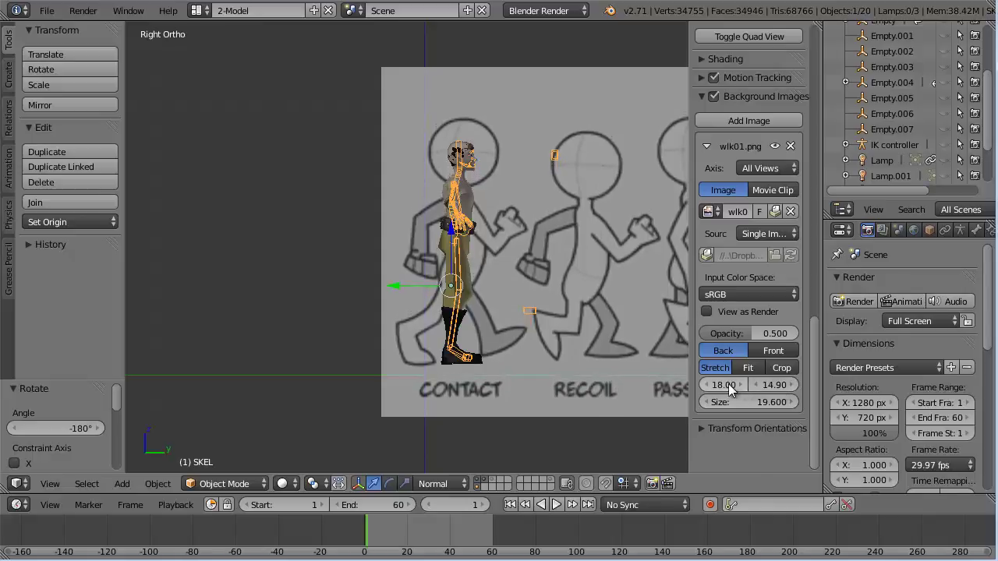
{"action": "scroll", "coordinate": [740, 385], "scroll_direction": "up", "scroll_amount": 15, "text": "ctrl"}
{"action": "left_click_drag", "start_coordinate": [741, 385], "coordinate": [694, 388]}
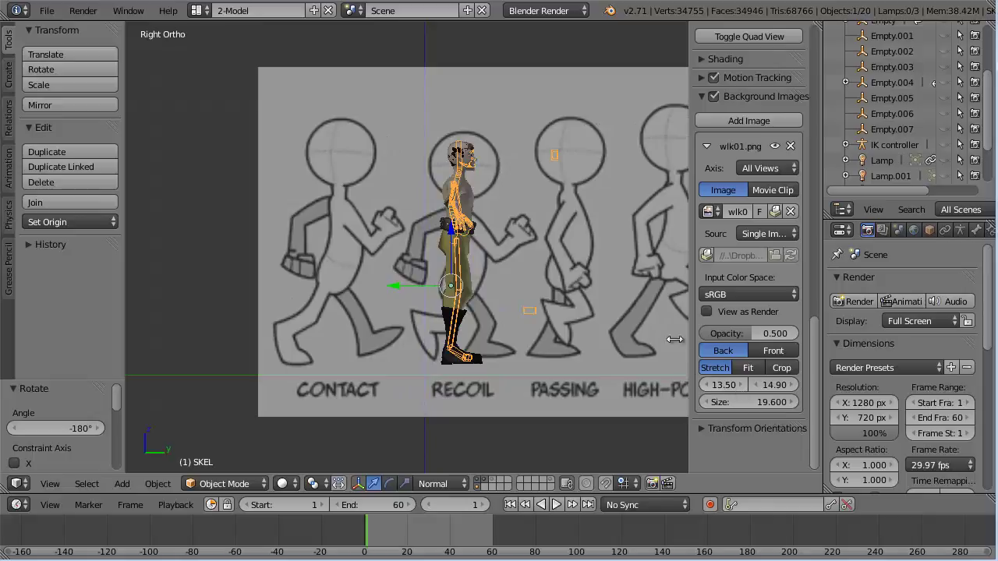